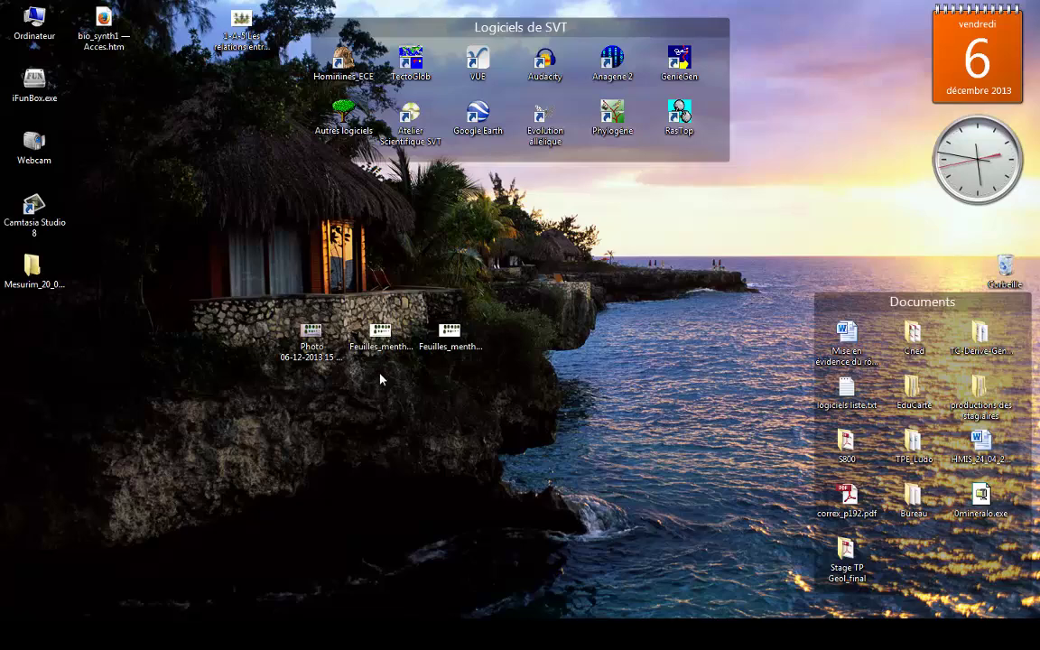
Examine the original mint leaf photo, Feuilles_menthe.jpg and Feuilles_menthe_pour_Mesurim.jpg one after another, closing each image.
double_click(311, 338)
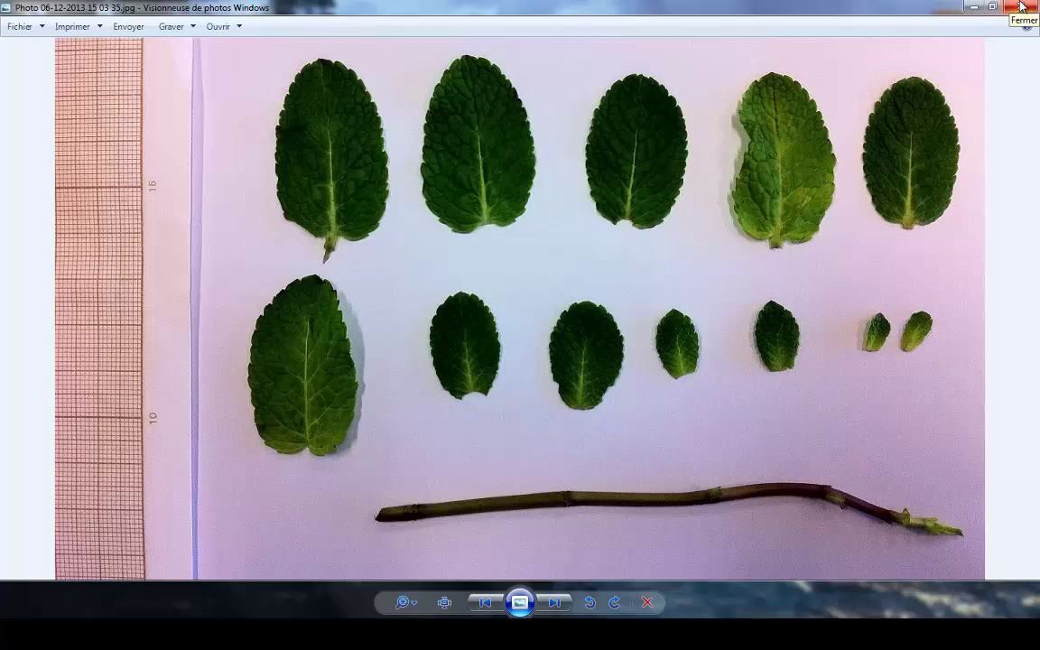
left_click(1022, 7)
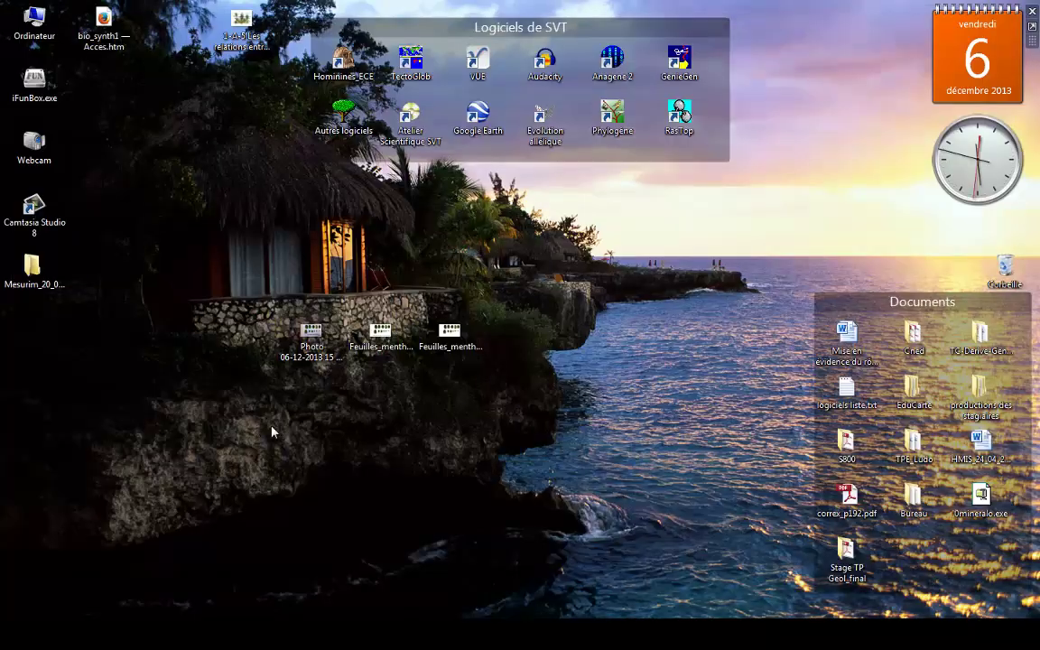
double_click(375, 347)
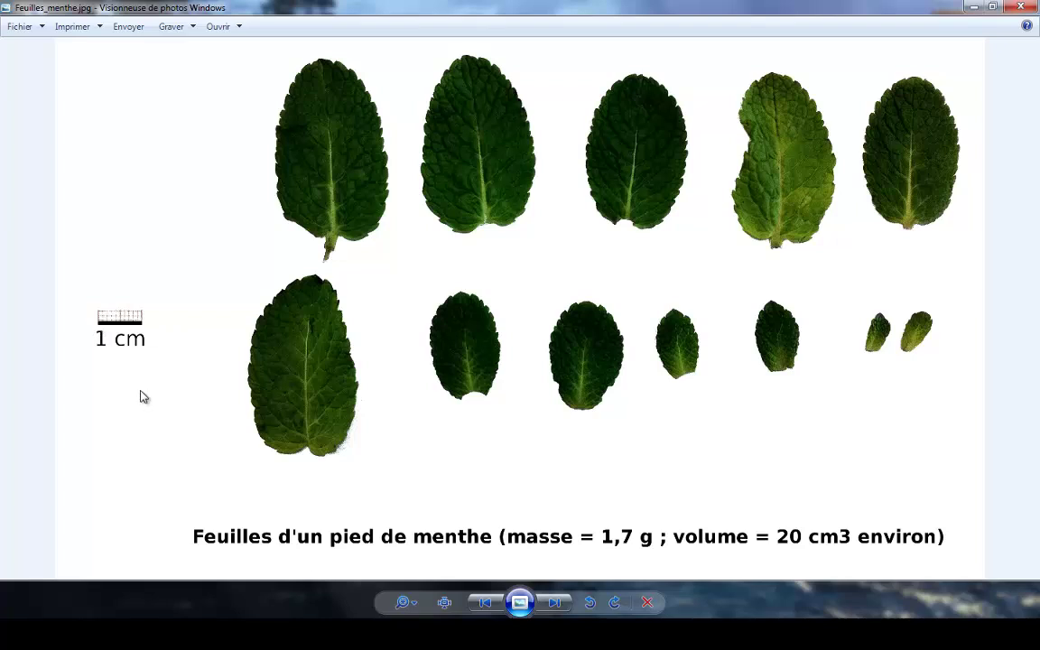
left_click(1020, 6)
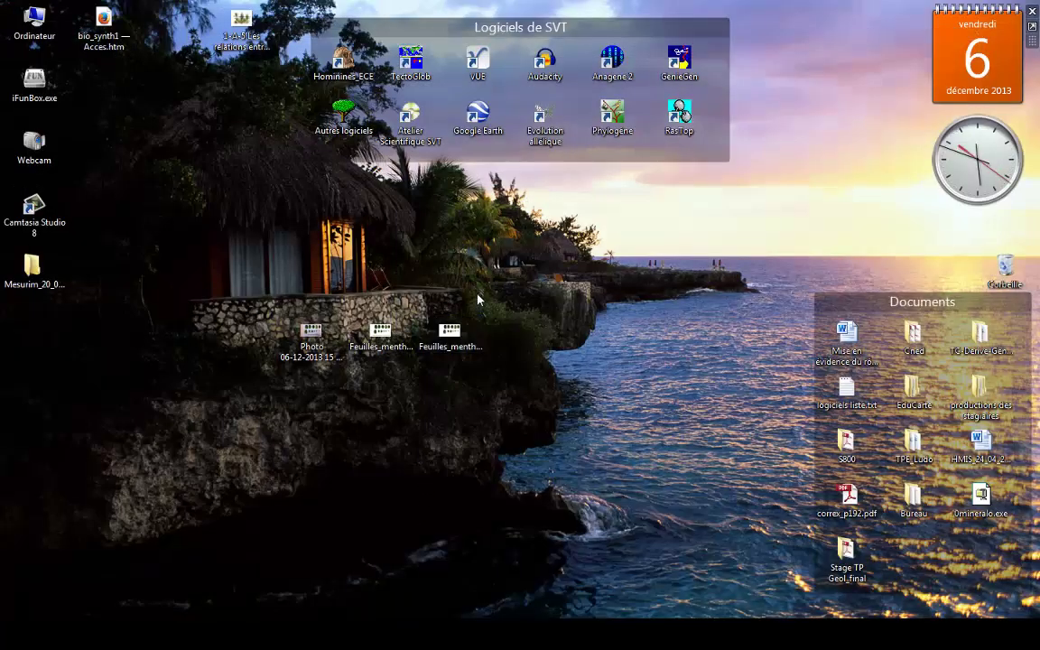
double_click(450, 332)
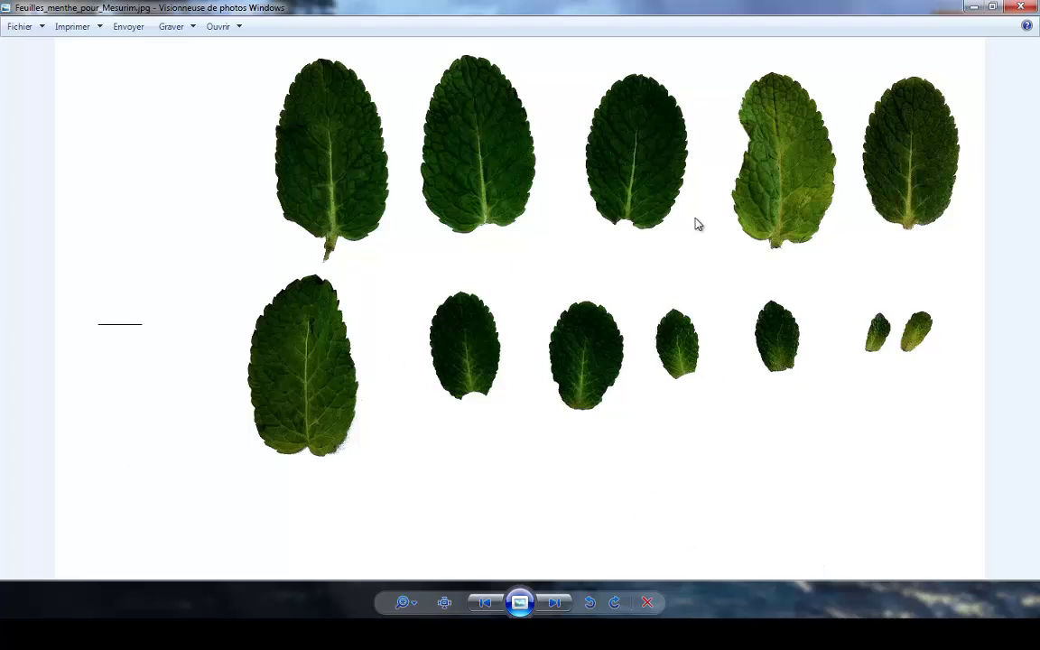
left_click(1029, 10)
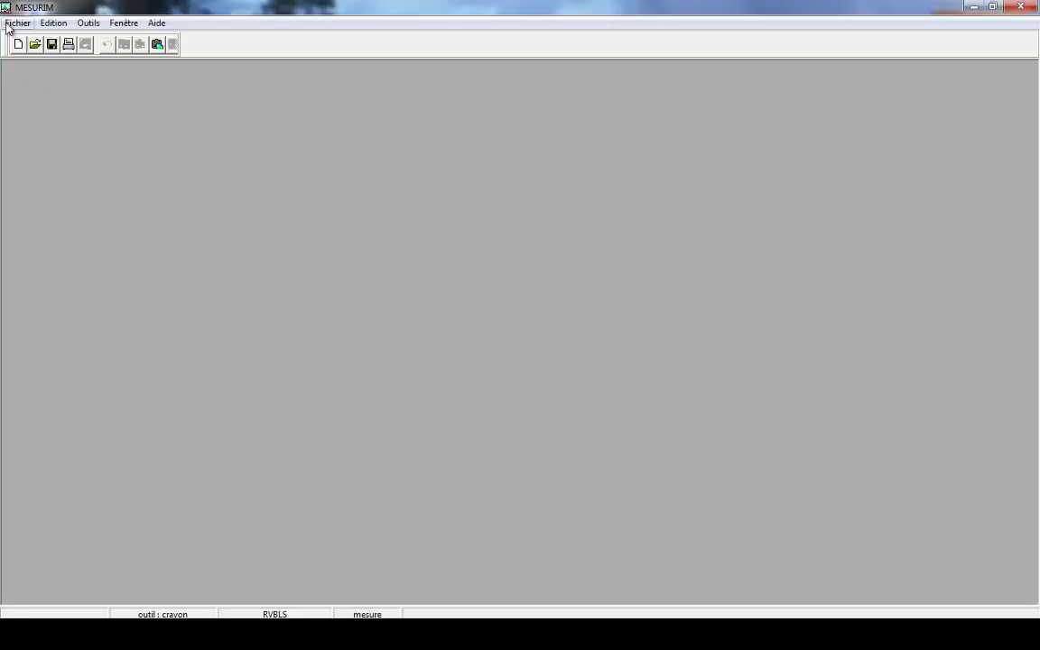
Open the image Feuilles_menthe_pour_Mesurim.jpg from the desktop folder in Mesurim.
left_click(10, 23)
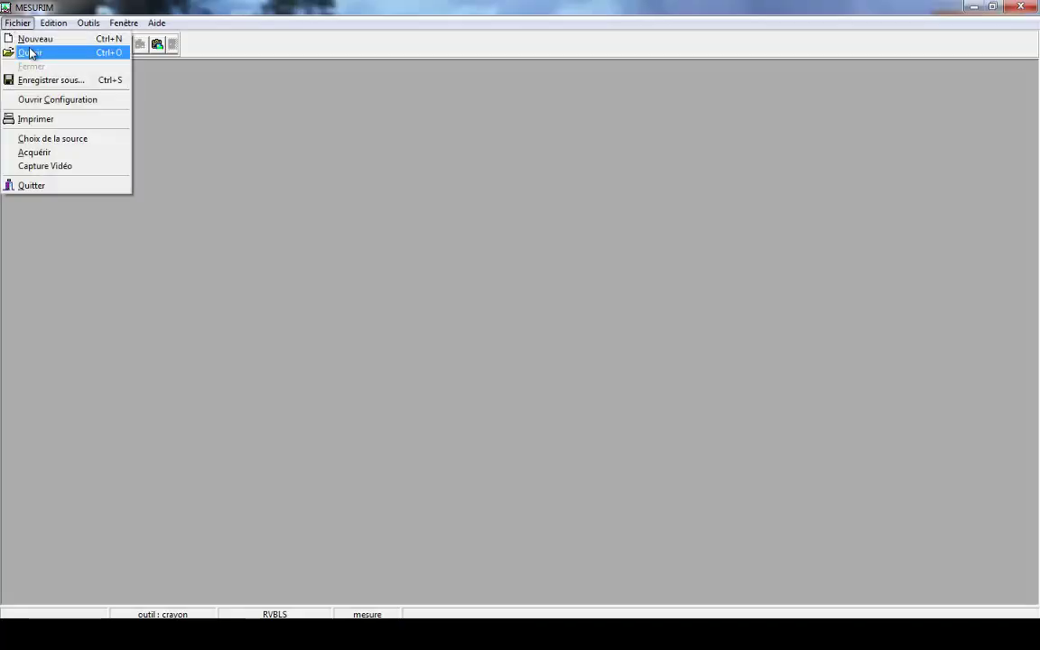
left_click(31, 53)
scroll(702, 211, "down", 1)
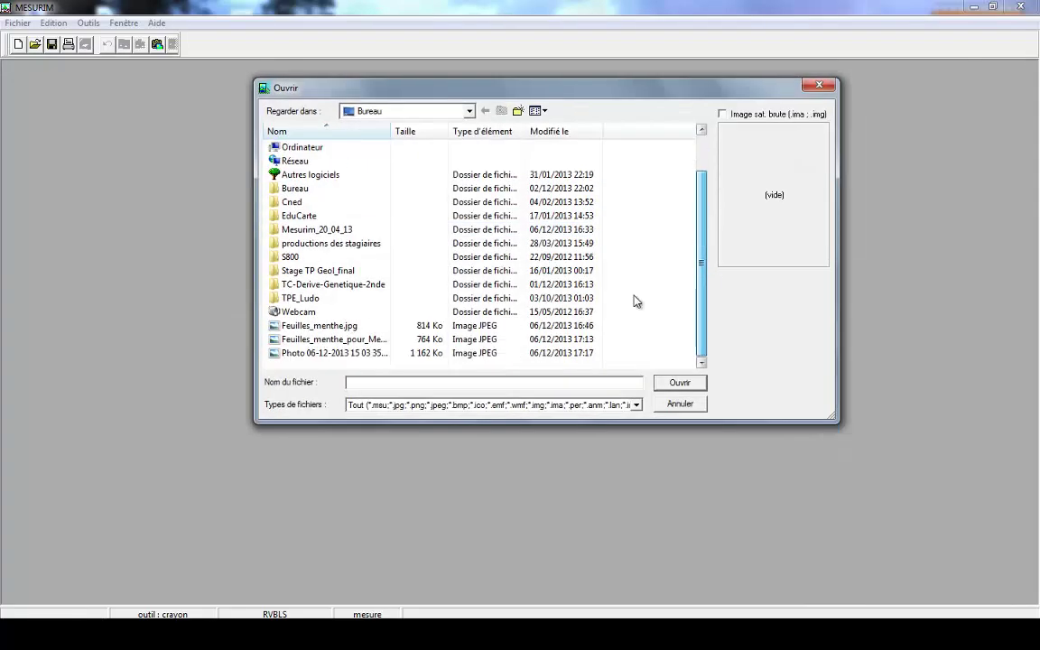
left_click(370, 339)
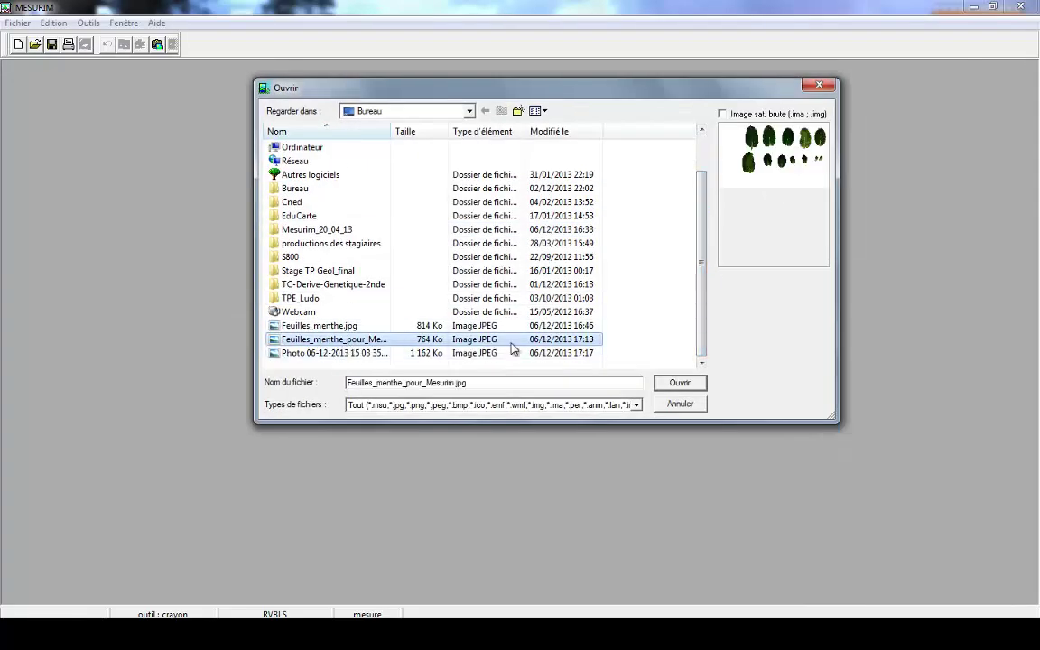
left_click(679, 382)
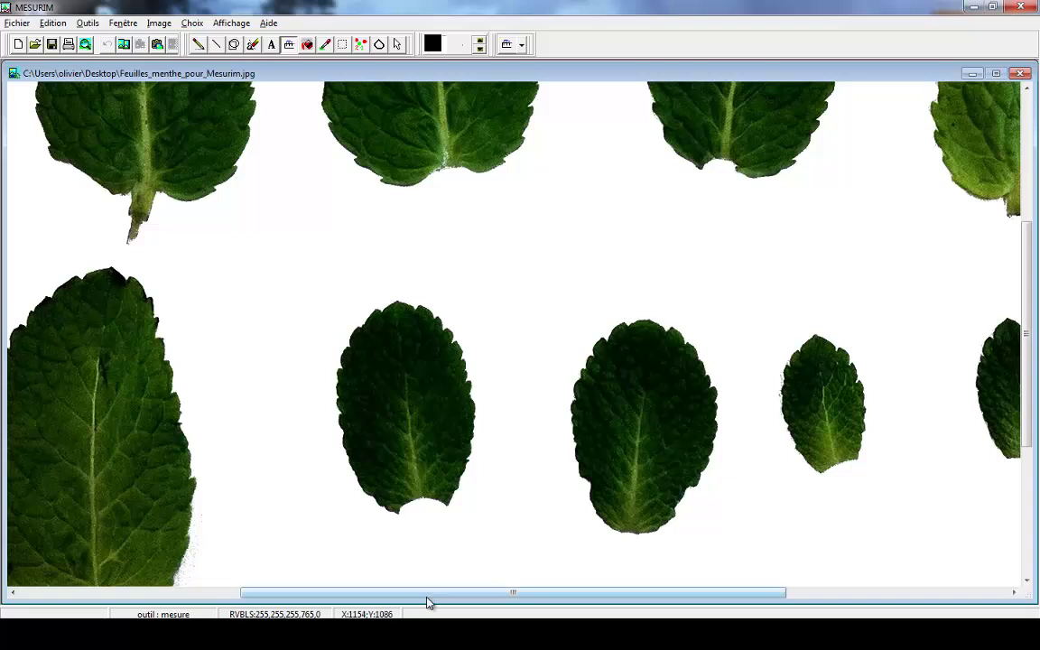
Start creating a user-defined scale of the length type for the leaf image.
left_click_drag(432, 597, 174, 601)
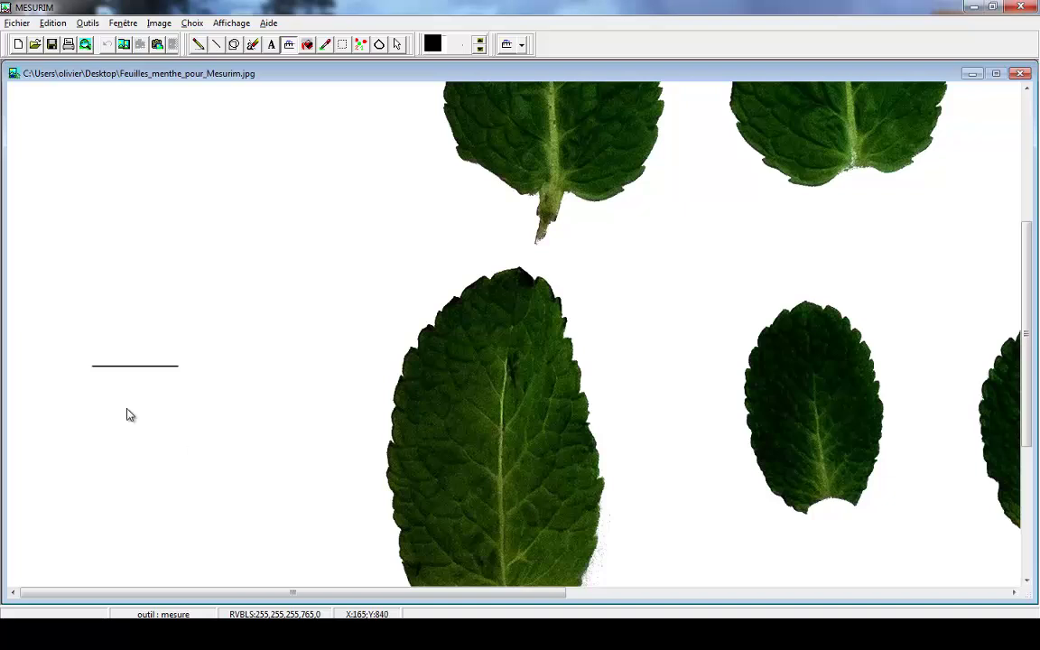
left_click(154, 24)
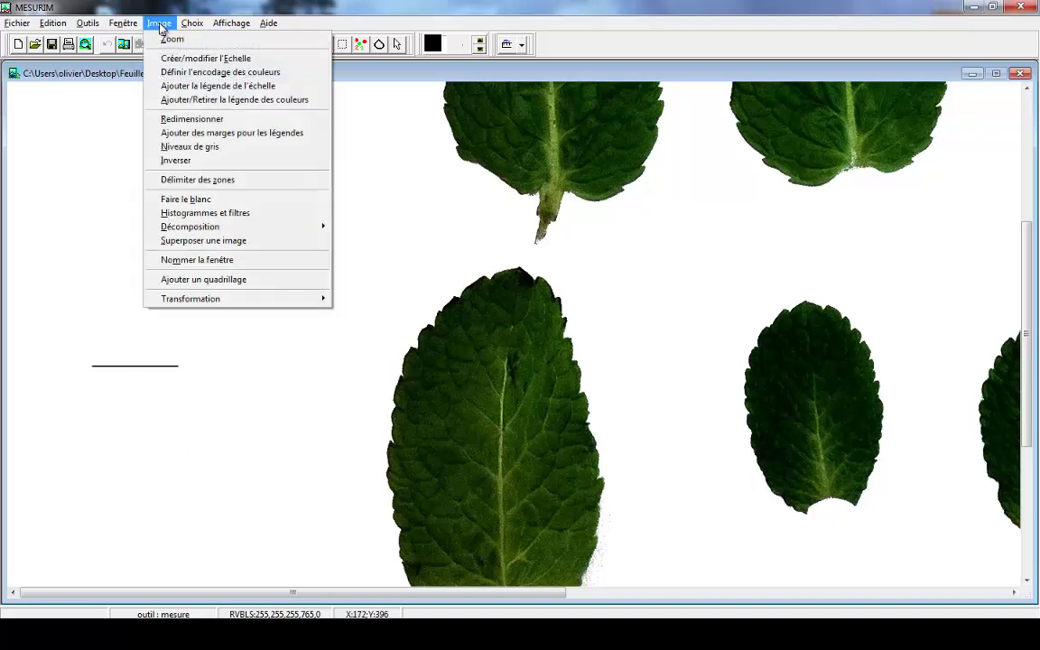
left_click(187, 58)
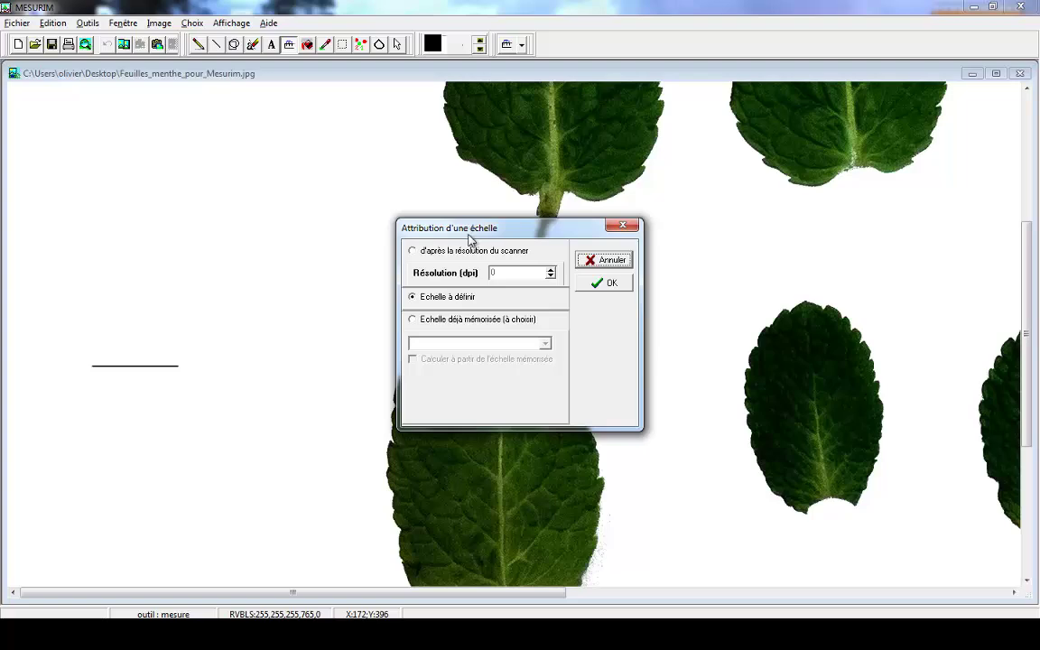
left_click(609, 283)
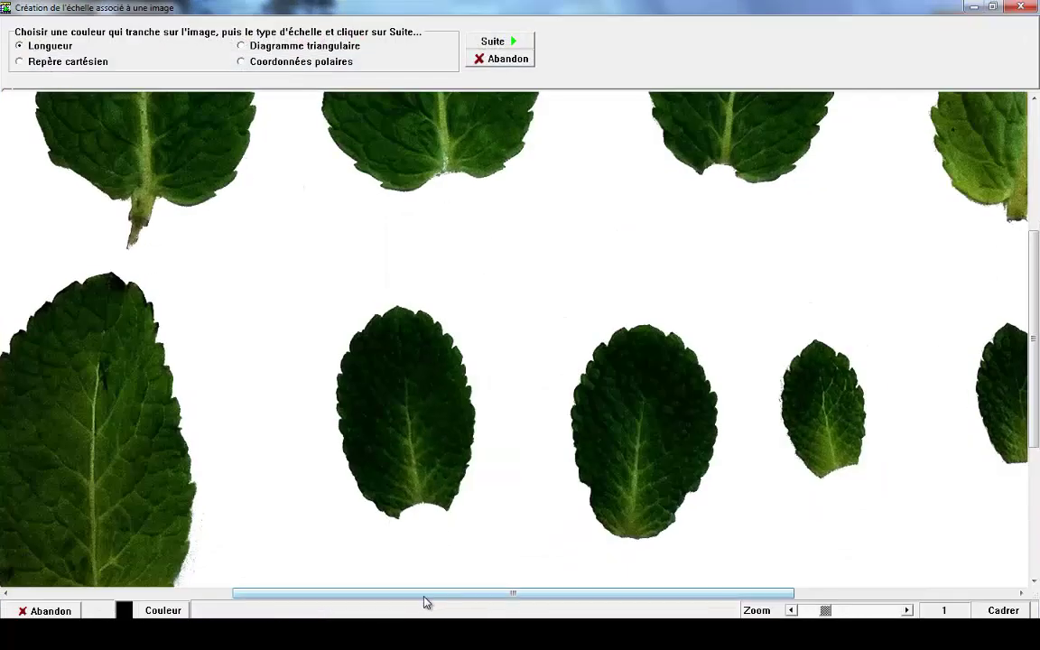
left_click_drag(424, 593, 167, 593)
left_click(488, 42)
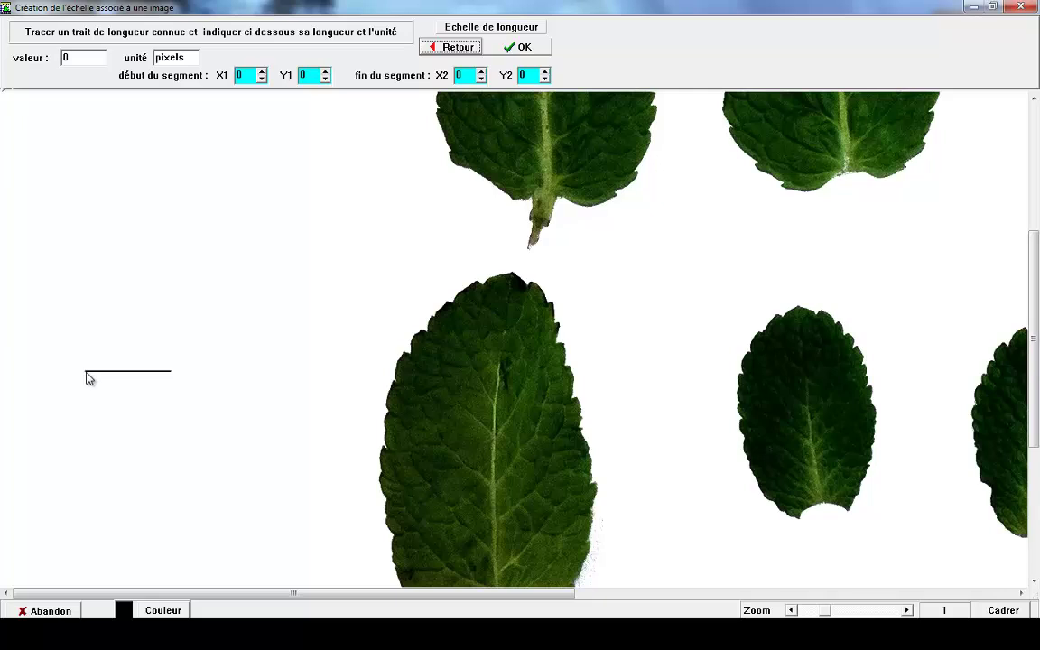
Trace the scale segment along the black reference line, set its length to 1 cm, and apply the scale without storing it.
left_click_drag(86, 377, 175, 377)
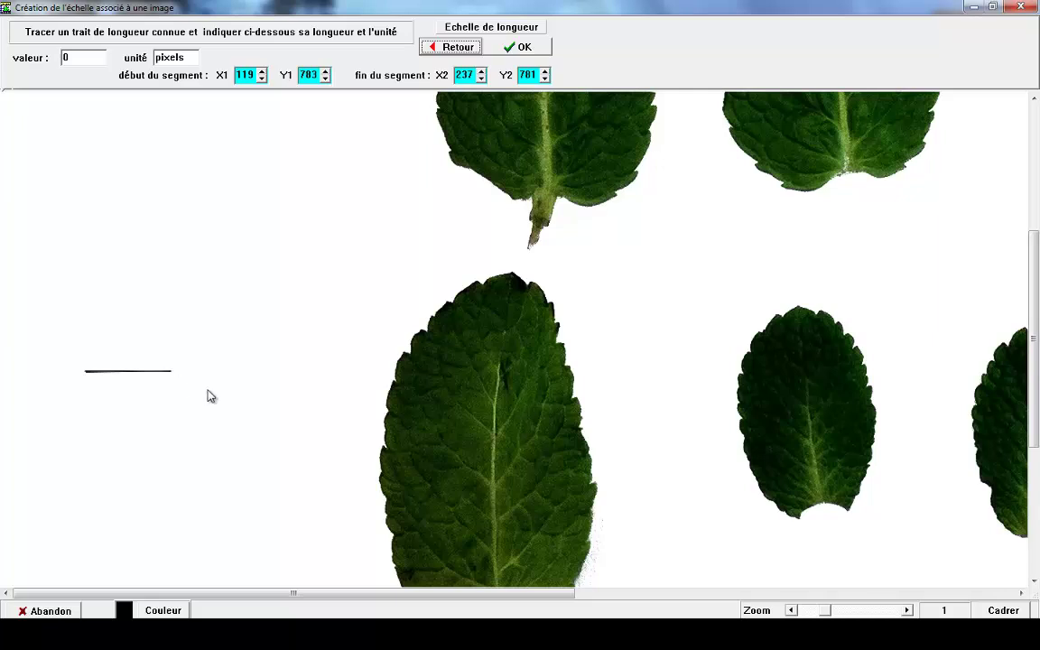
left_click(74, 58)
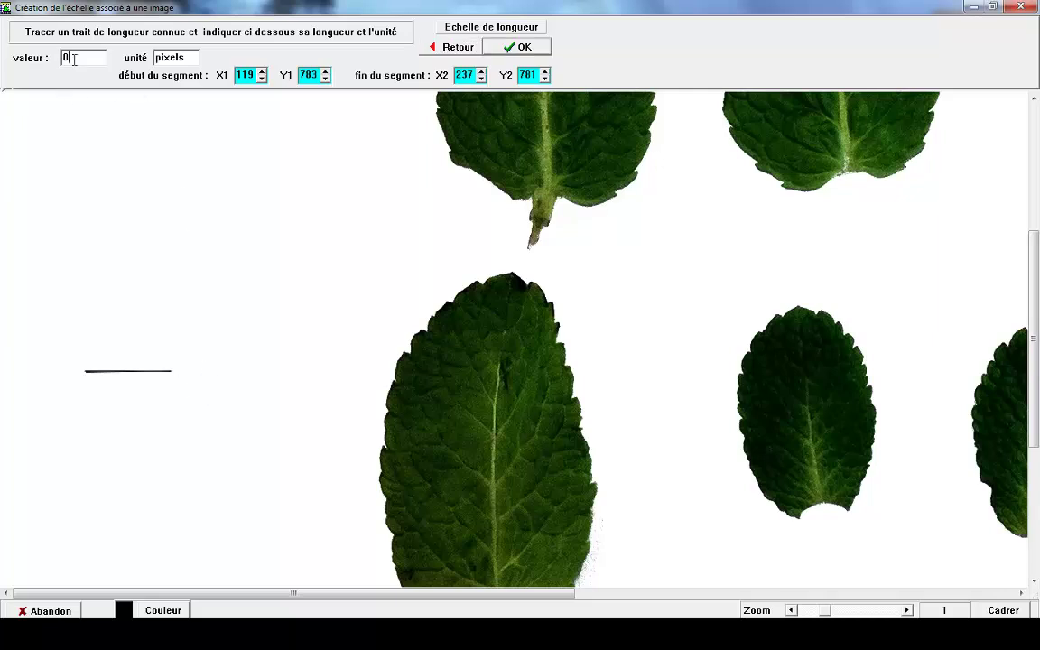
left_click_drag(74, 59, 55, 63)
type("1")
key("Tab")
type("cm")
left_click(505, 47)
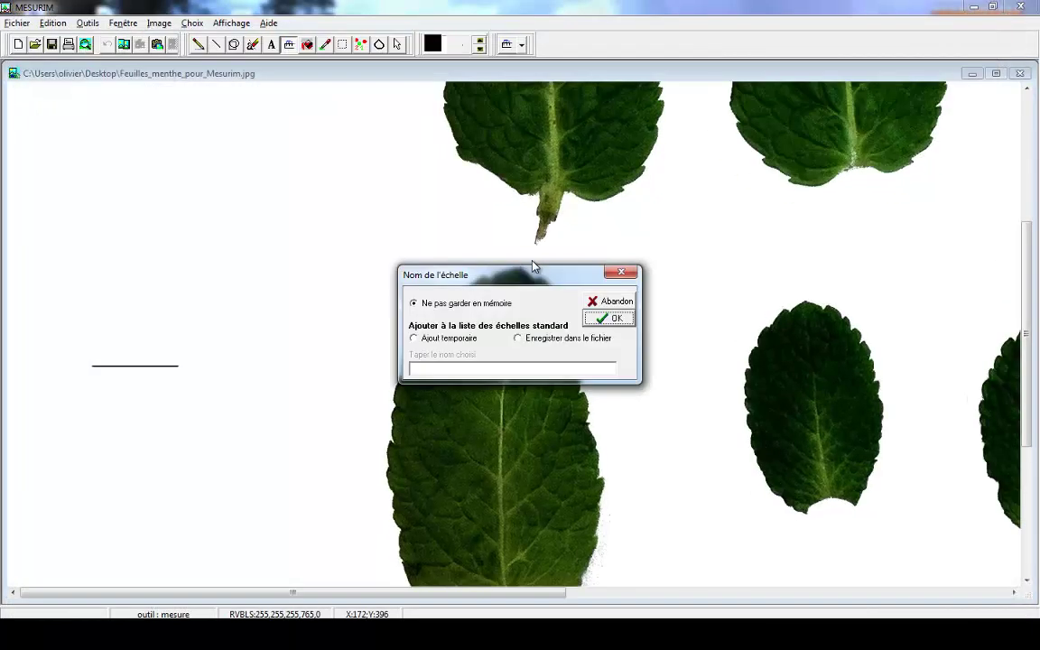
left_click_drag(520, 279, 365, 194)
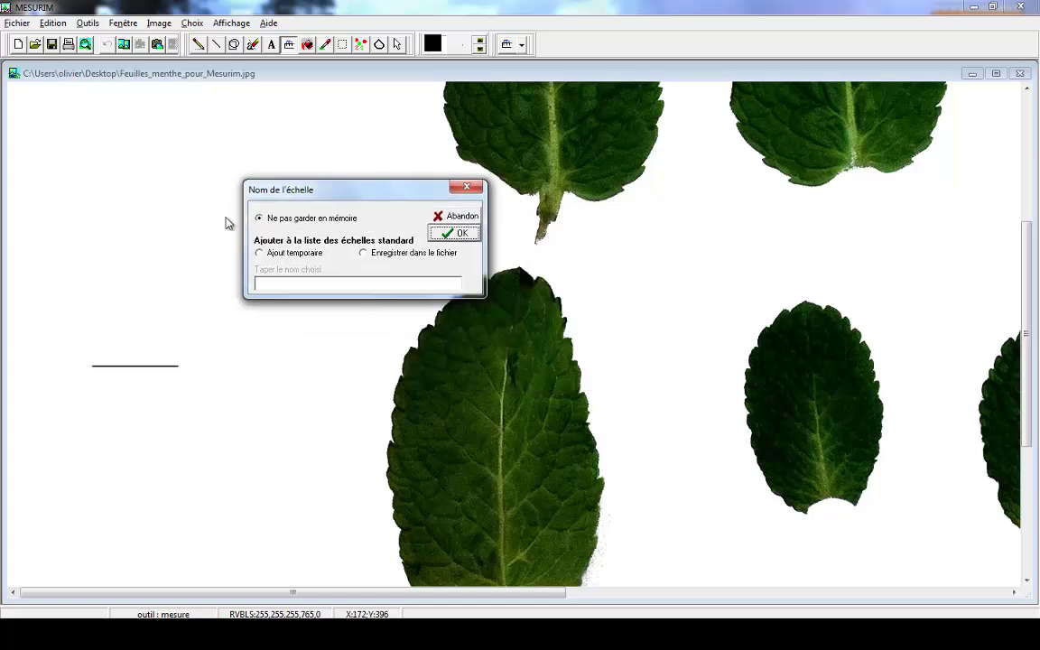
left_click(461, 233)
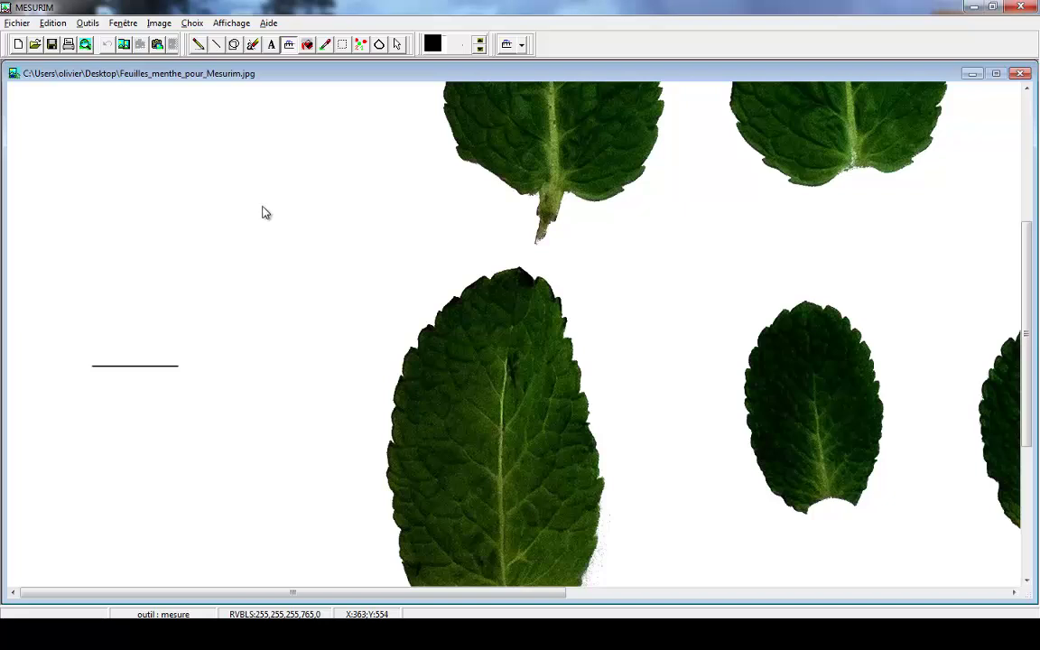
Start zone delimitation on the image and move its parameters window clear of the leaves.
left_click(159, 23)
left_click(192, 22)
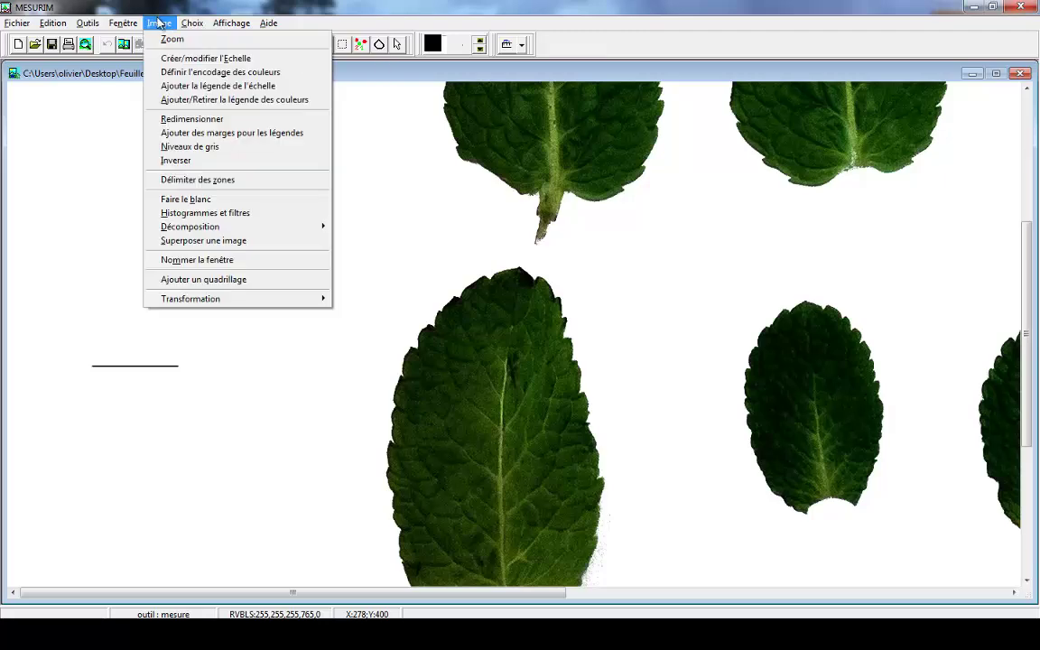
left_click(181, 166)
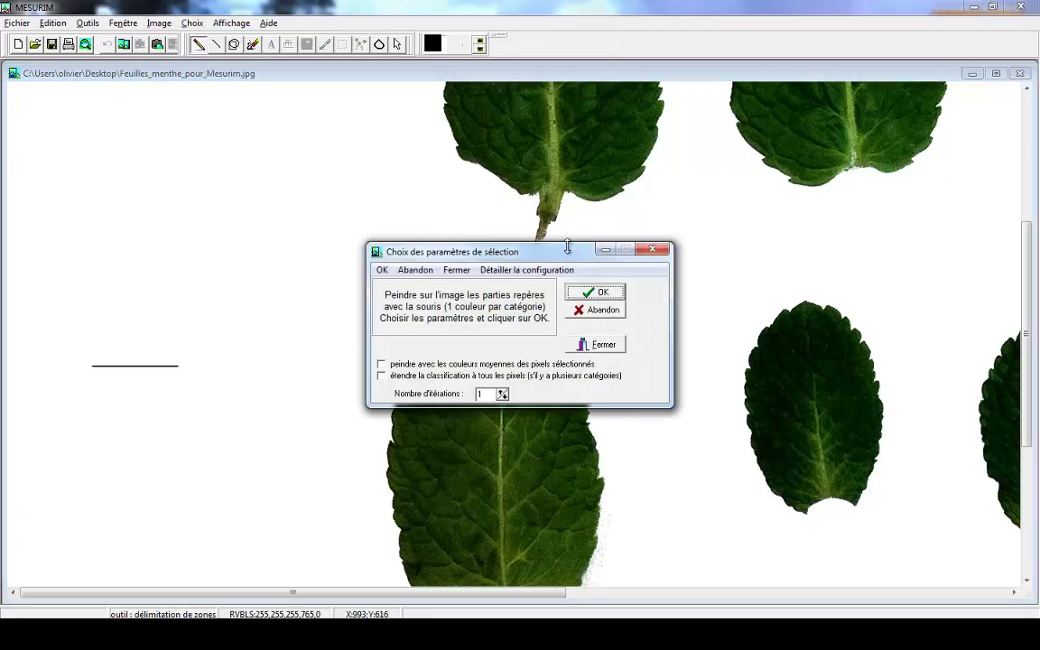
left_click_drag(564, 254, 225, 175)
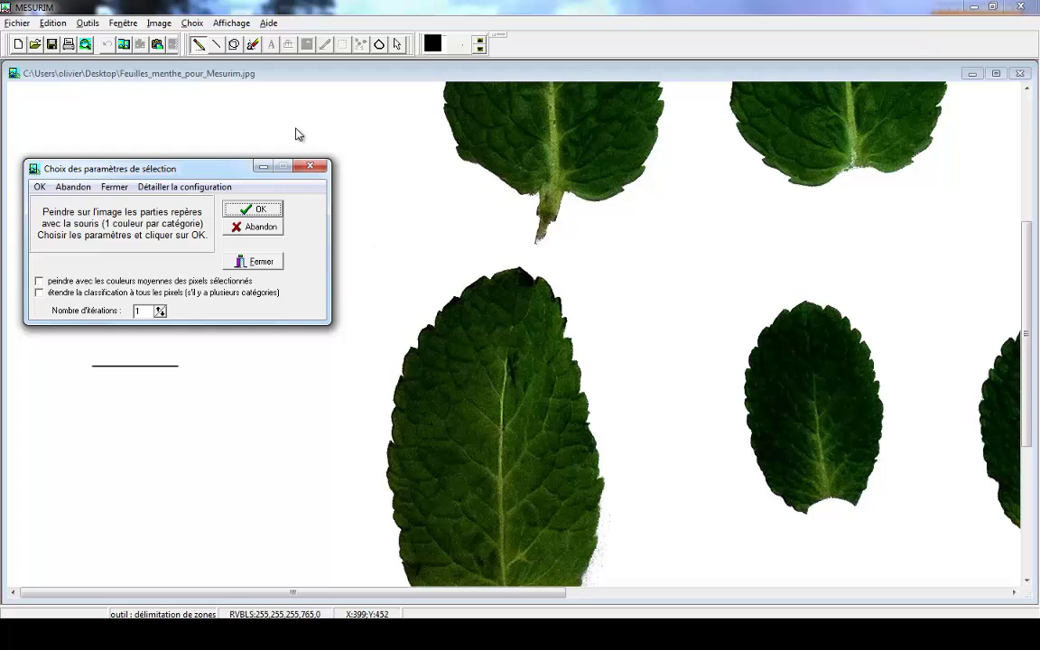
left_click_drag(225, 174, 214, 138)
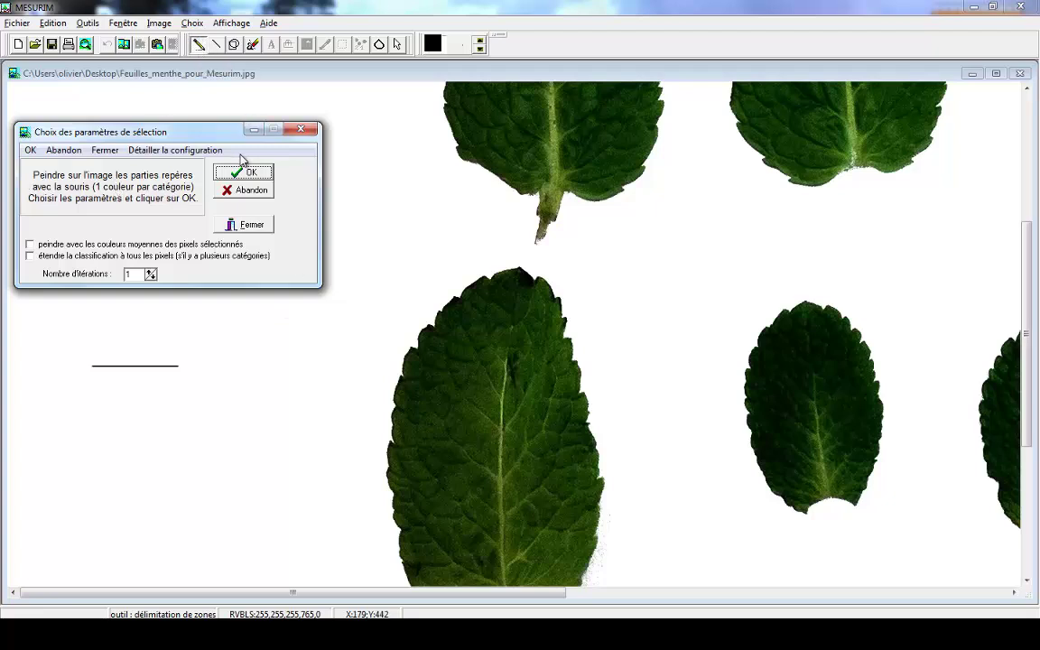
Enlarge the brush, set its colour to green, and paint a reference spot on the large lower leaf.
left_click(480, 45)
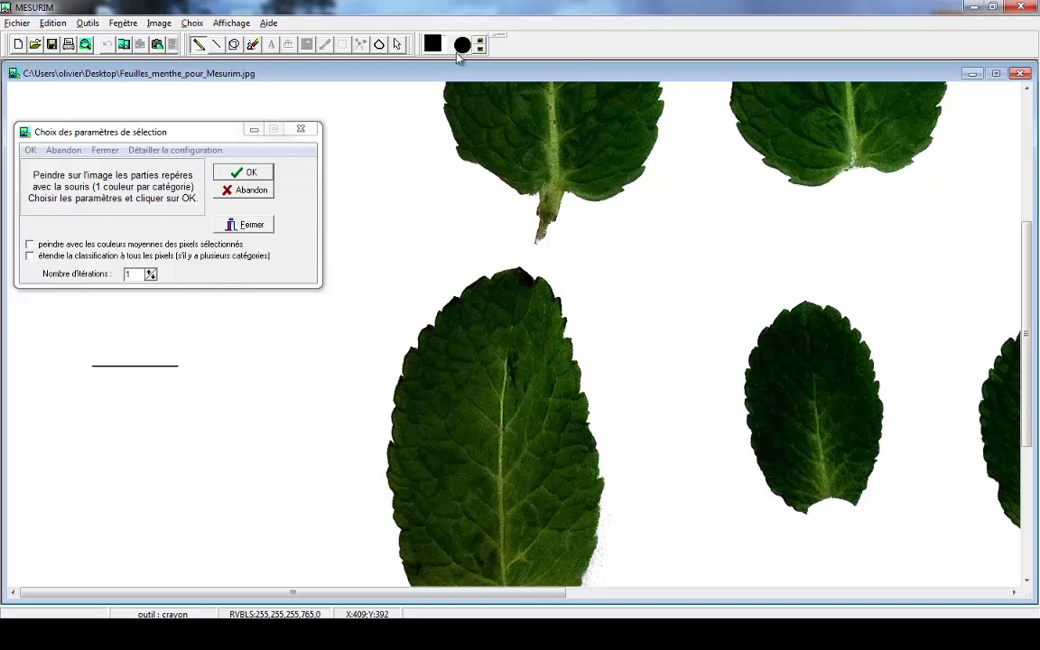
left_click(432, 45)
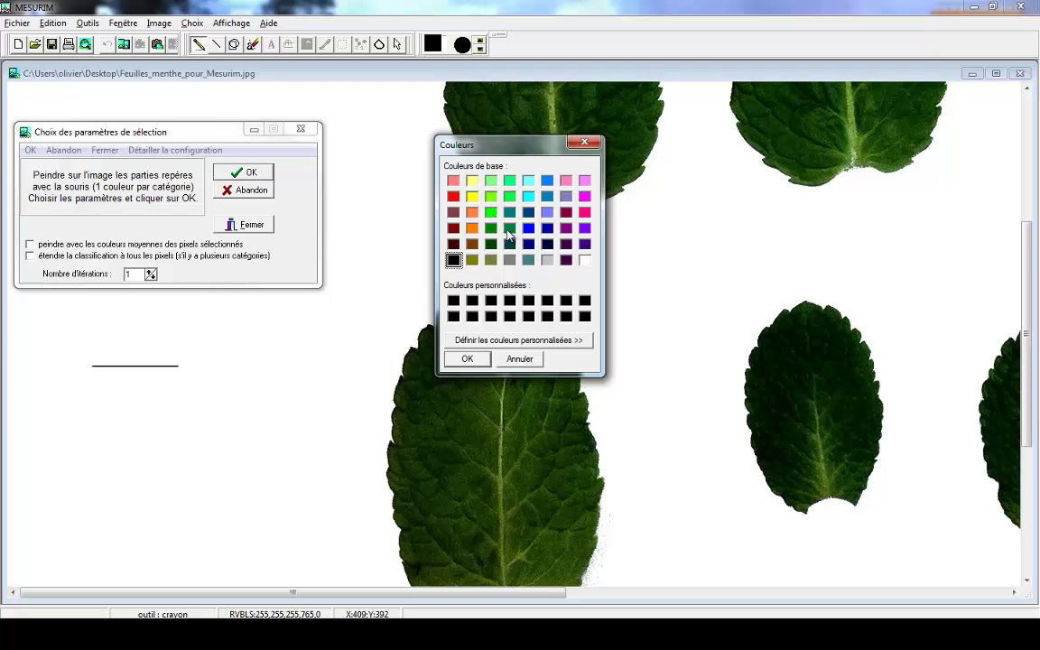
left_click(509, 229)
left_click(469, 359)
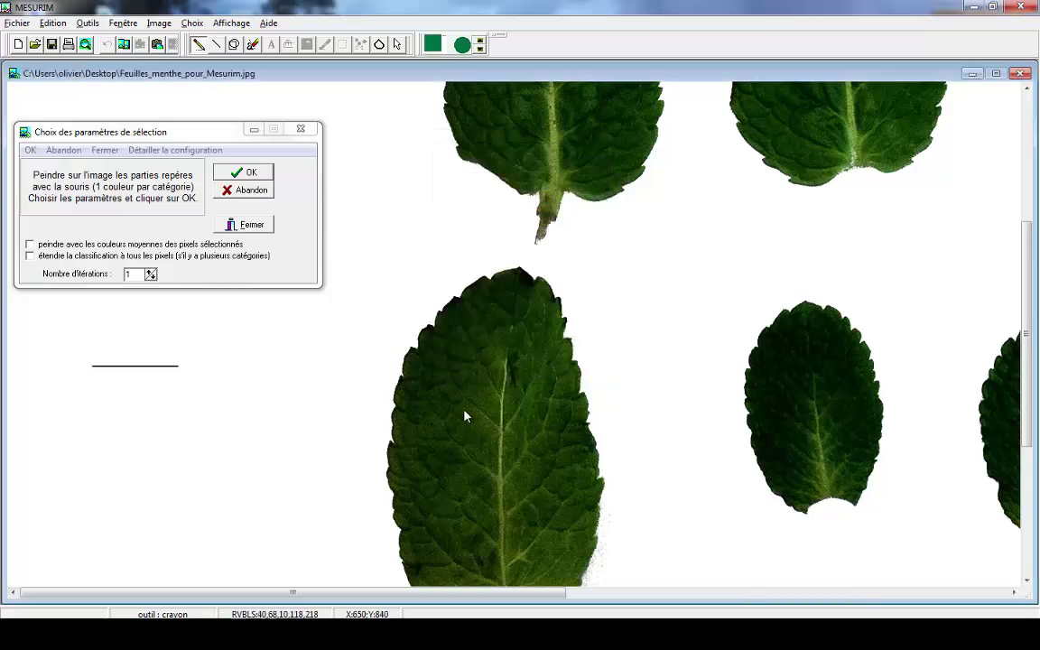
left_click(483, 422)
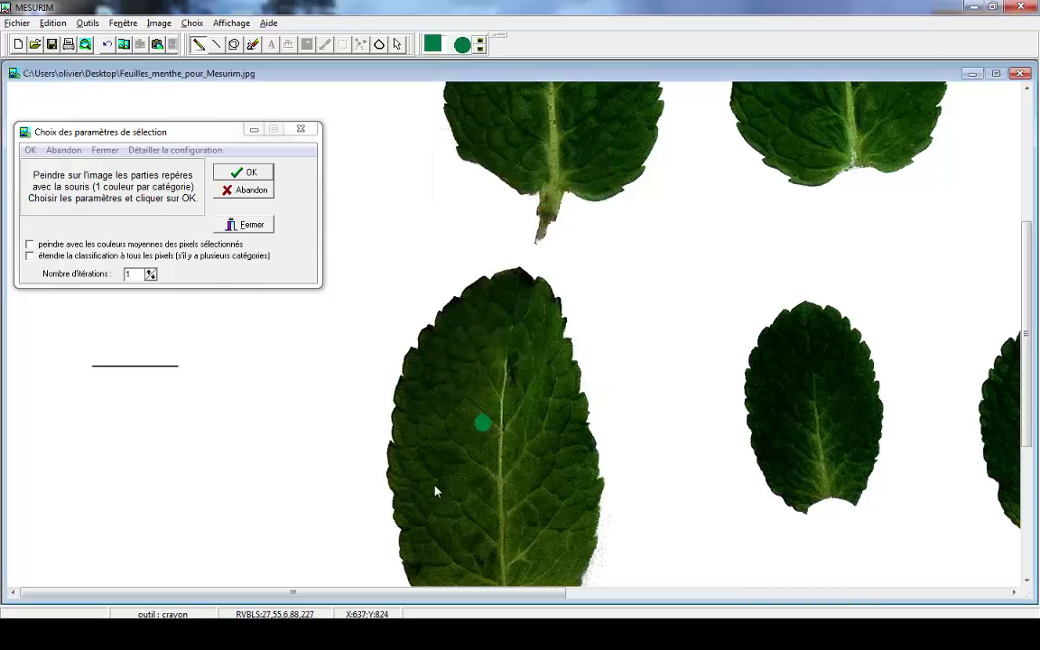
Set the brush to white for the background category, extend the classification to all pixels, and run the zone delimitation.
left_click(434, 45)
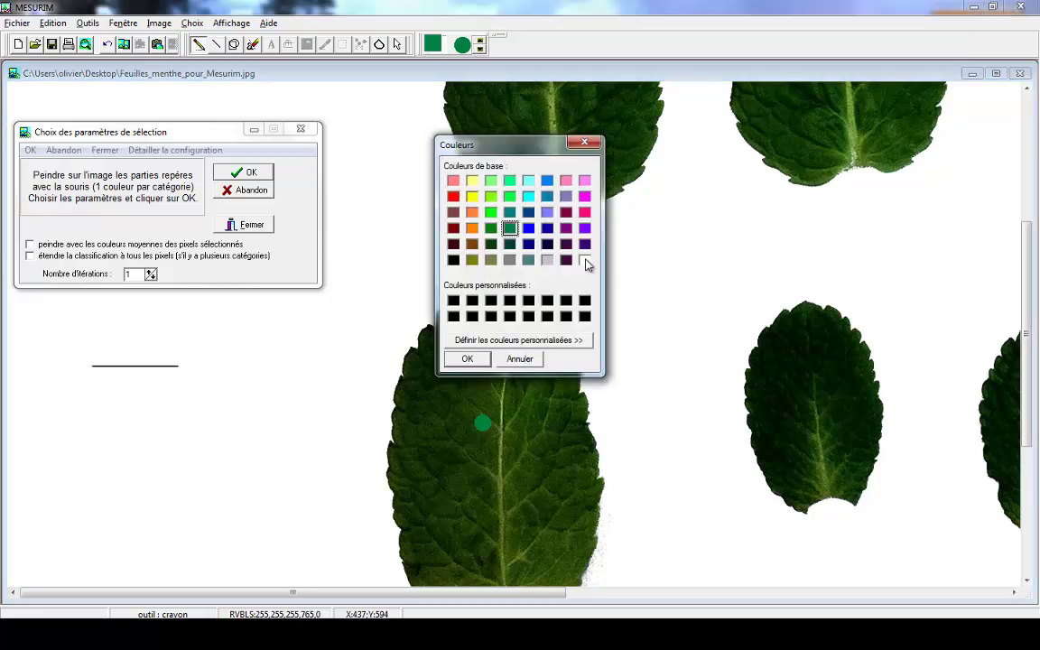
left_click(585, 260)
left_click(468, 359)
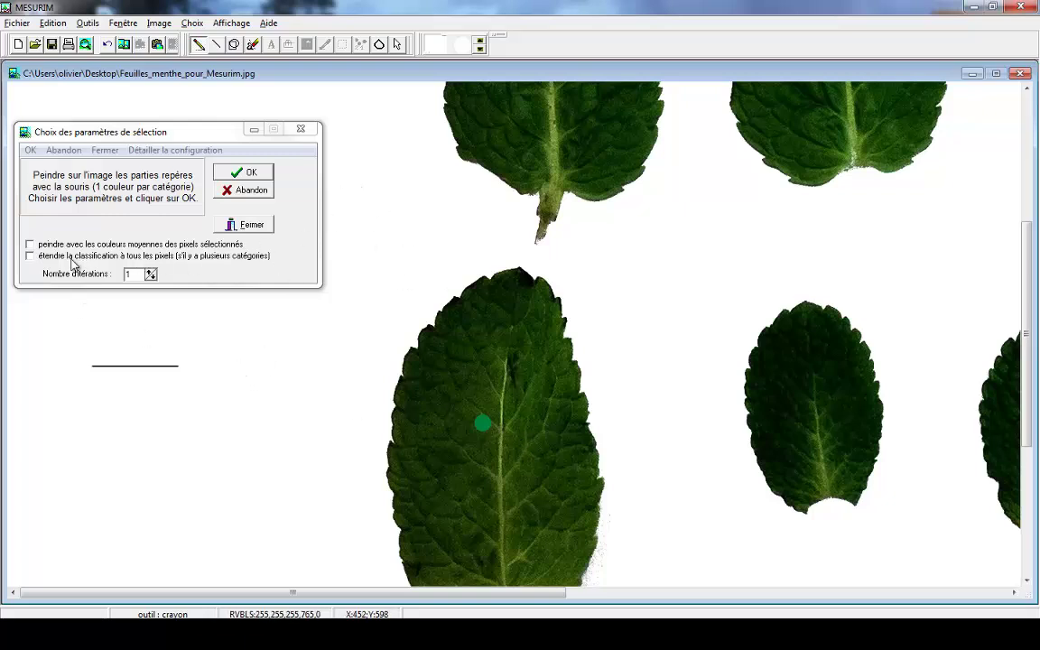
left_click(29, 256)
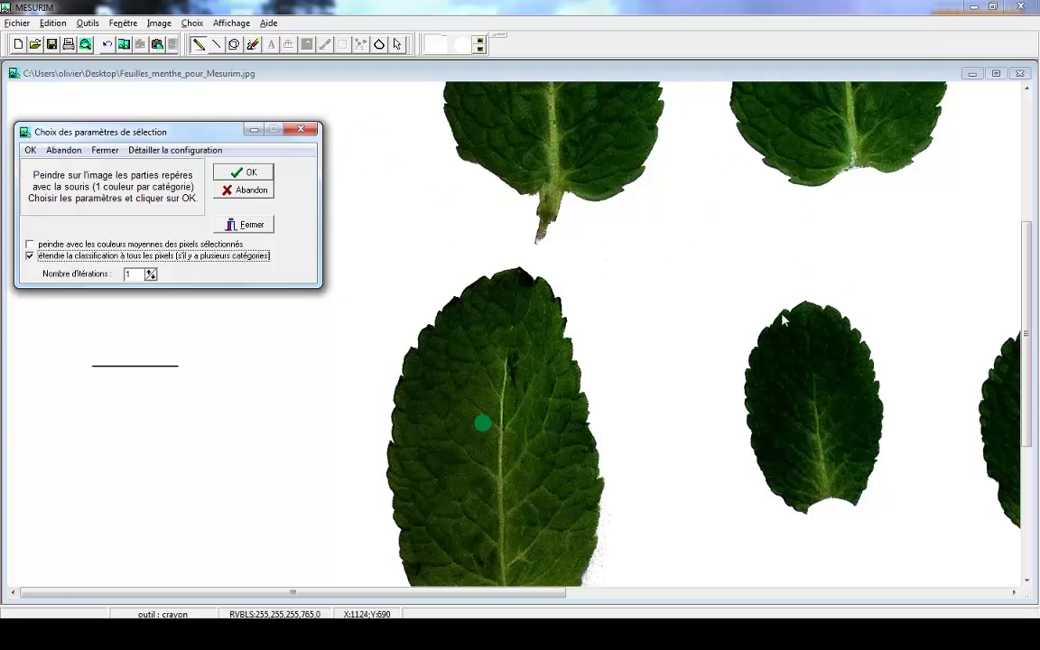
left_click(249, 174)
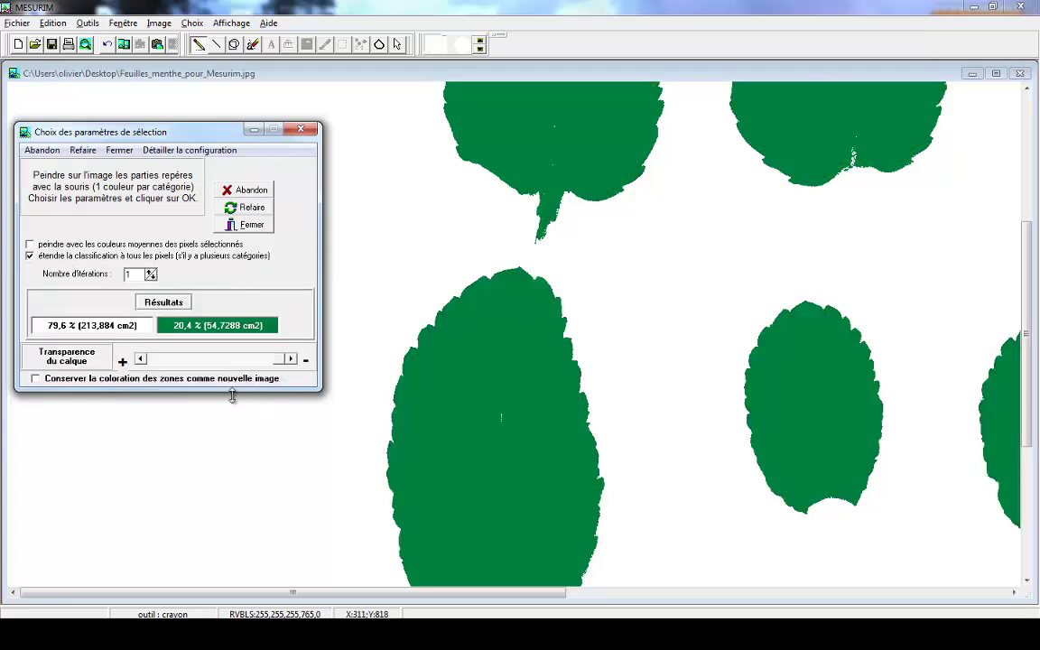
Enlarge the results window, zoom the image out, and move the window aside to check the coloured leaf zones.
left_click_drag(232, 395, 229, 454)
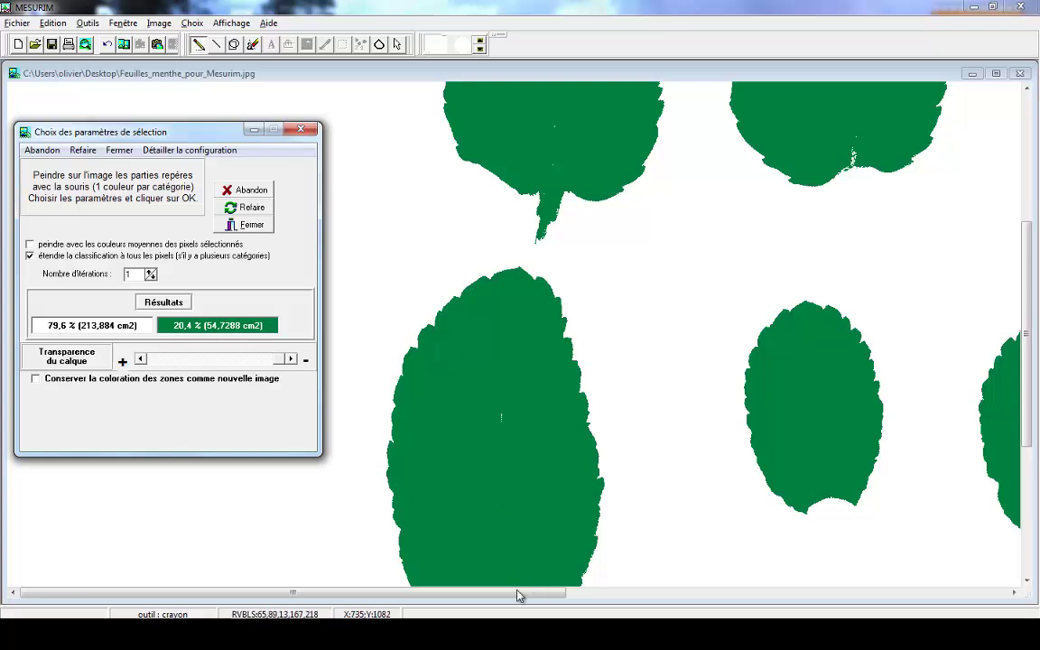
left_click(124, 24)
left_click(172, 39)
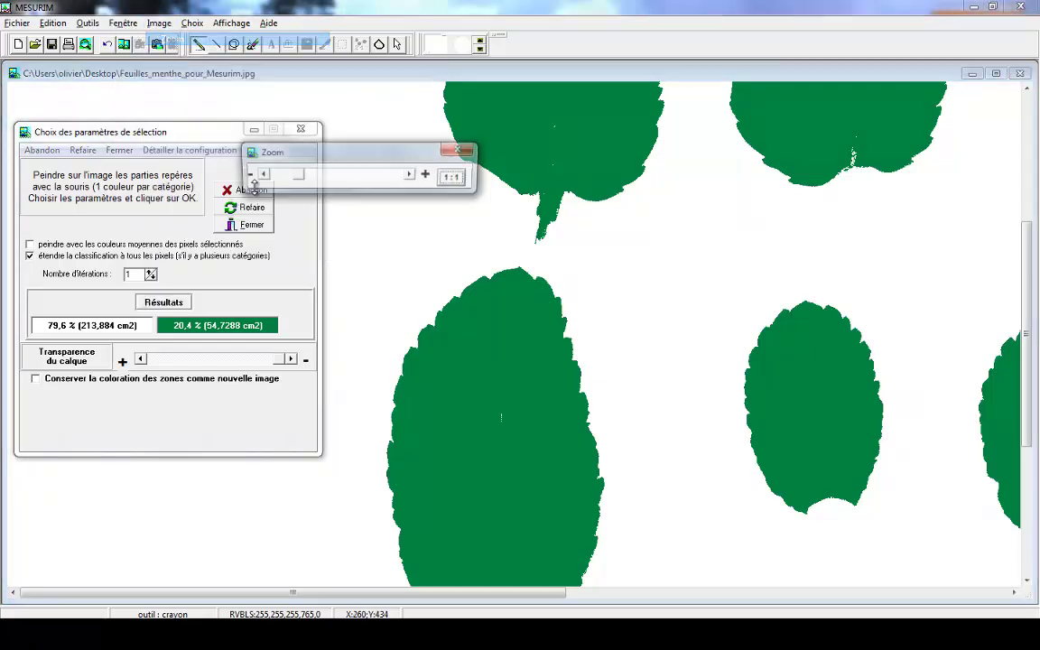
left_click(297, 178)
left_click_drag(297, 178, 287, 178)
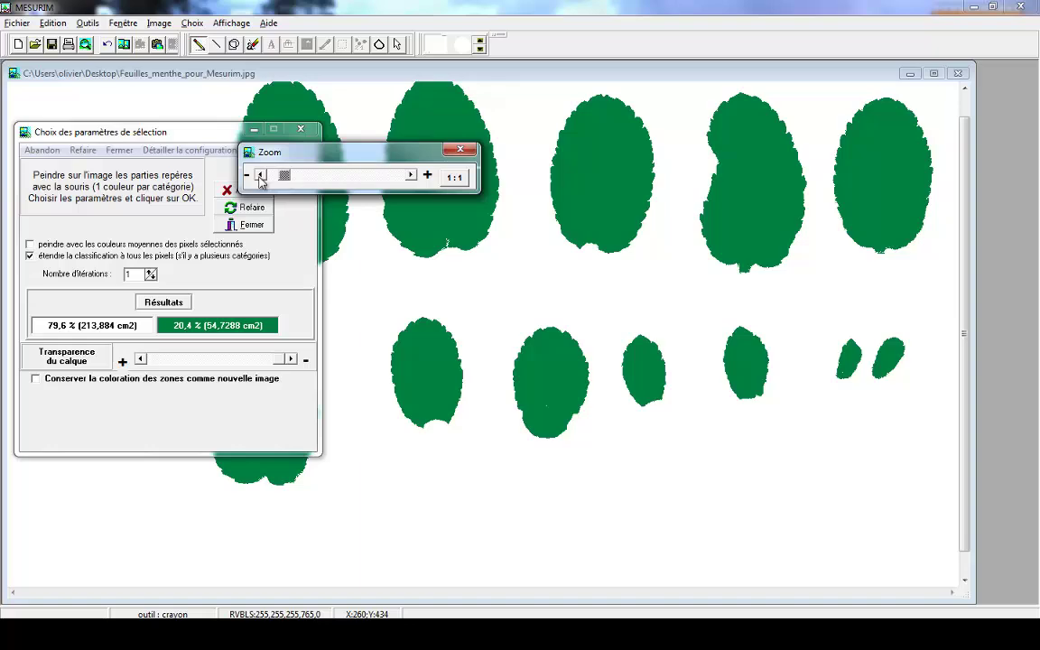
left_click(260, 176)
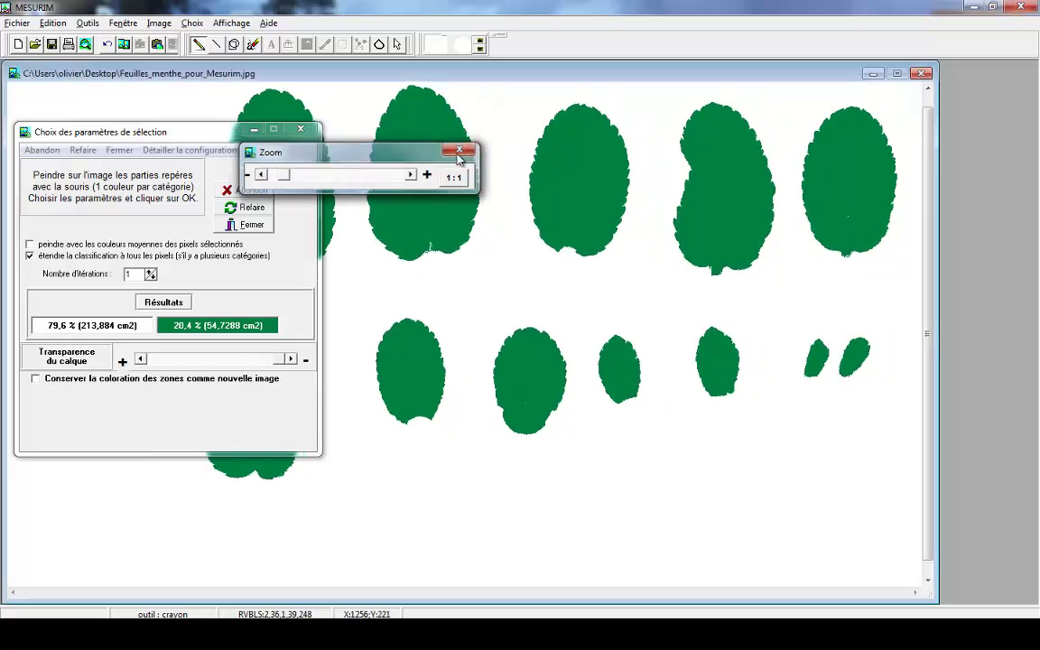
left_click(460, 149)
left_click_drag(186, 130, 830, 218)
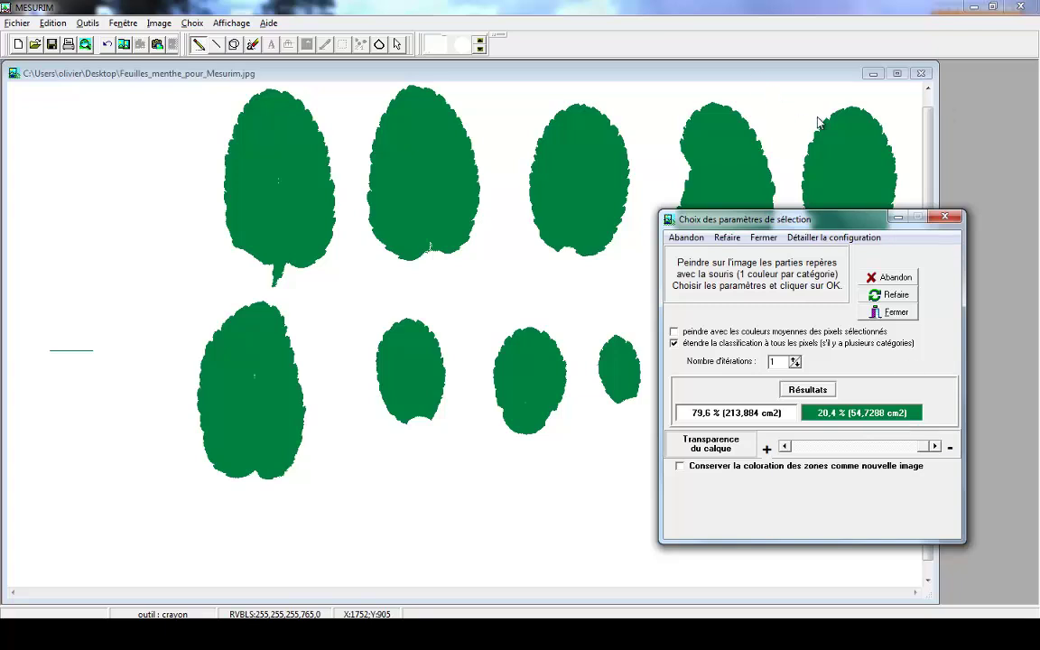
left_click_drag(835, 225, 807, 259)
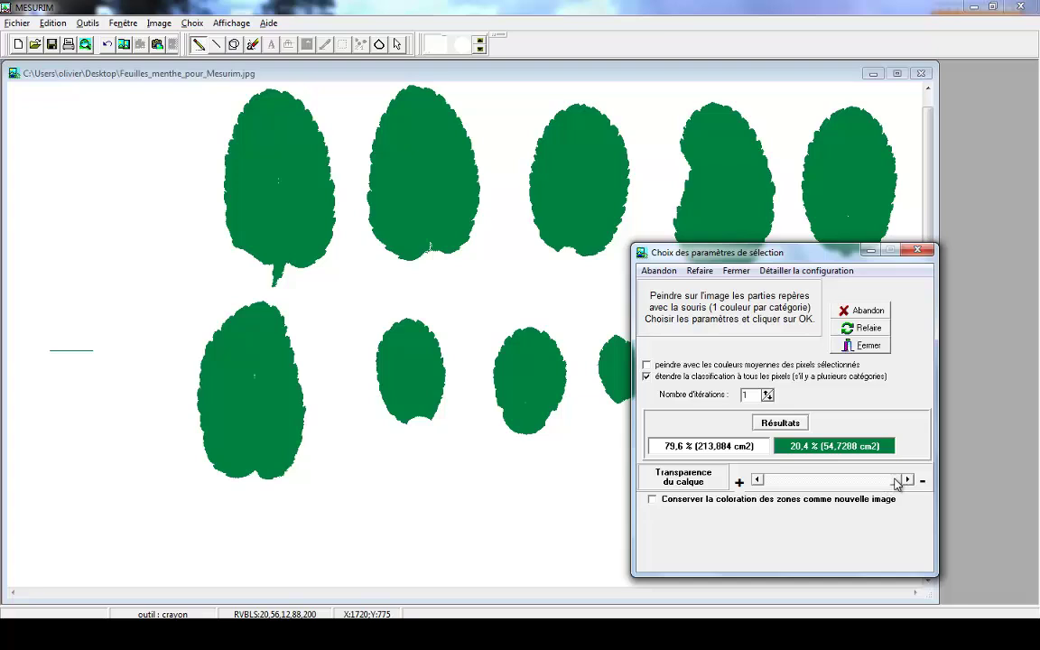
Raise the colour overlay's transparency to the maximum and move the results window away from the leaves.
left_click_drag(897, 483, 766, 488)
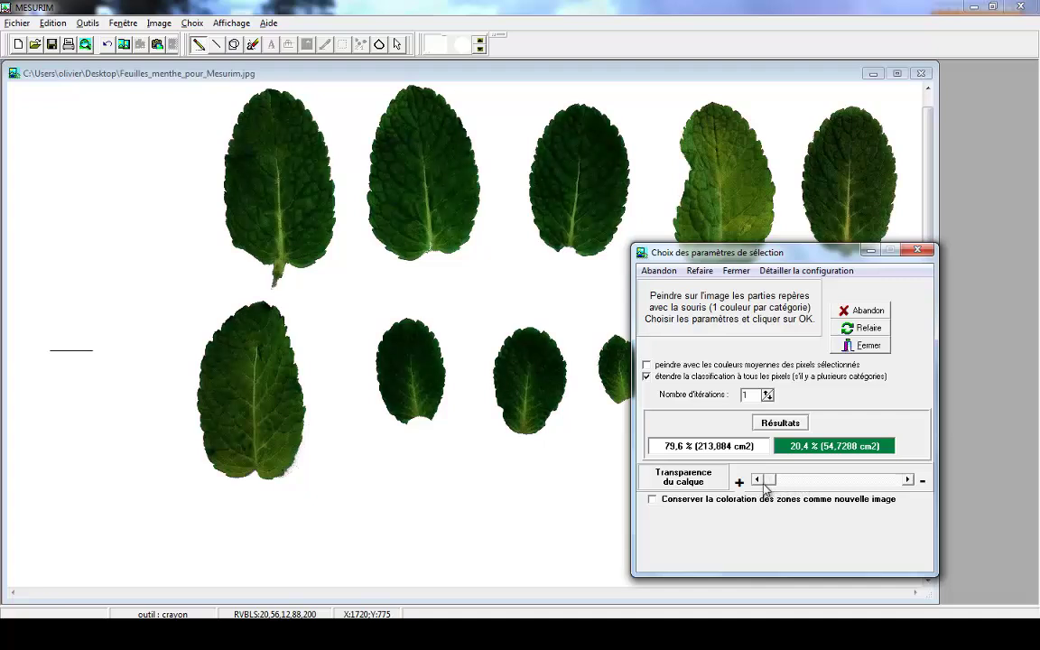
mouse_move(774, 488)
left_mouse_down()
mouse_move(905, 481)
mouse_move(767, 483)
left_mouse_up()
left_click_drag(802, 258, 845, 416)
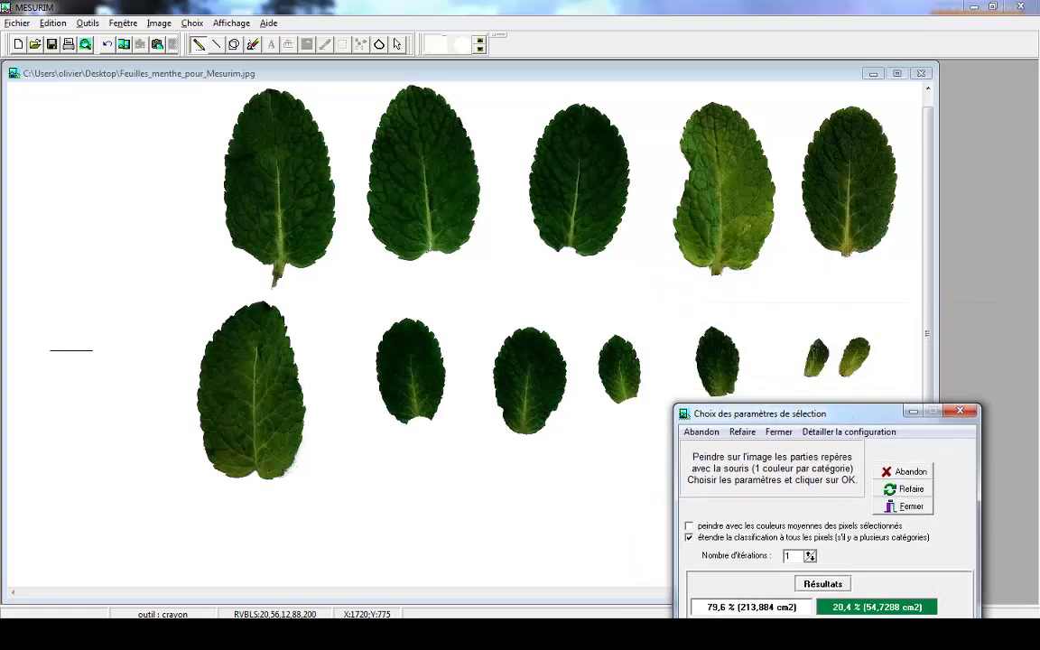